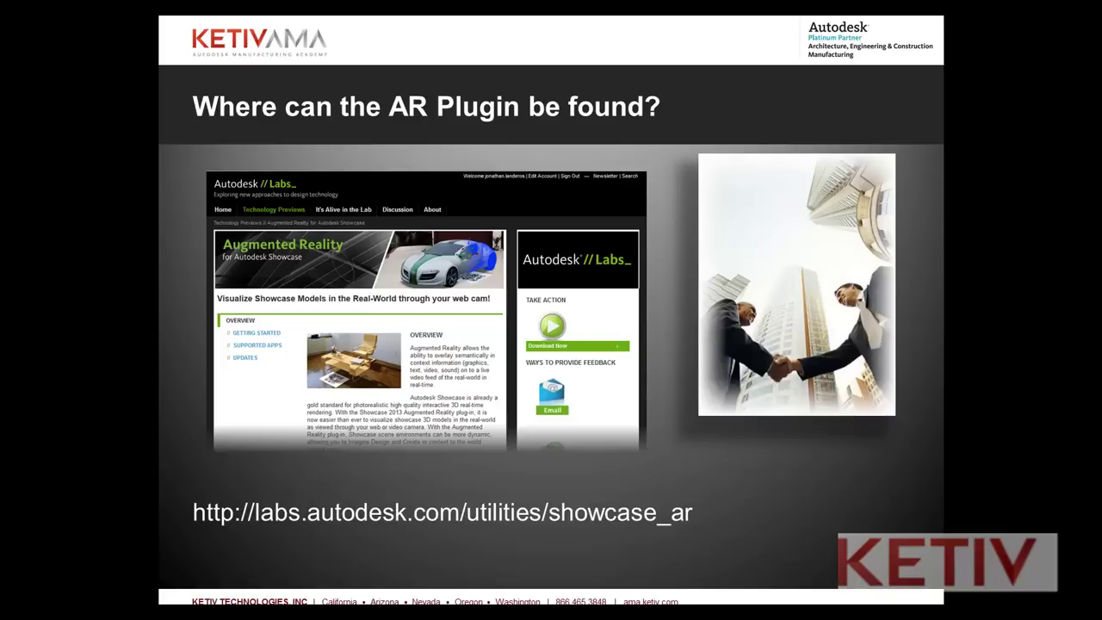
# Step: Advance the slideshow to the Acknowledgements slide
pyautogui.press('Right')
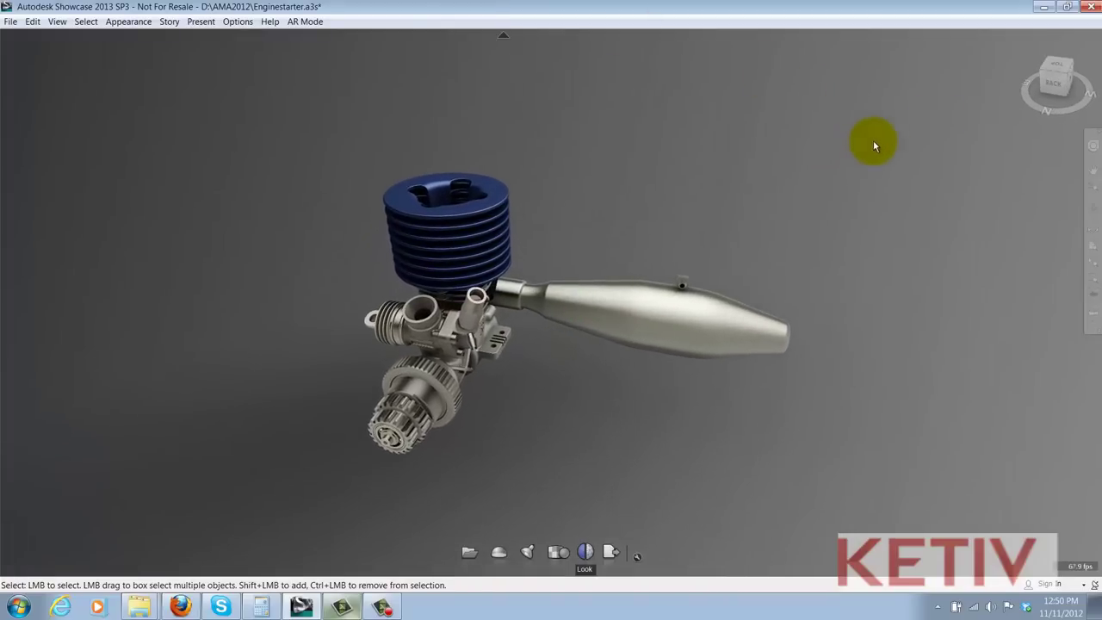
# Step: View the engine from the Top of the ViewCube and apply the White Room environment
pyautogui.click(1056, 69)
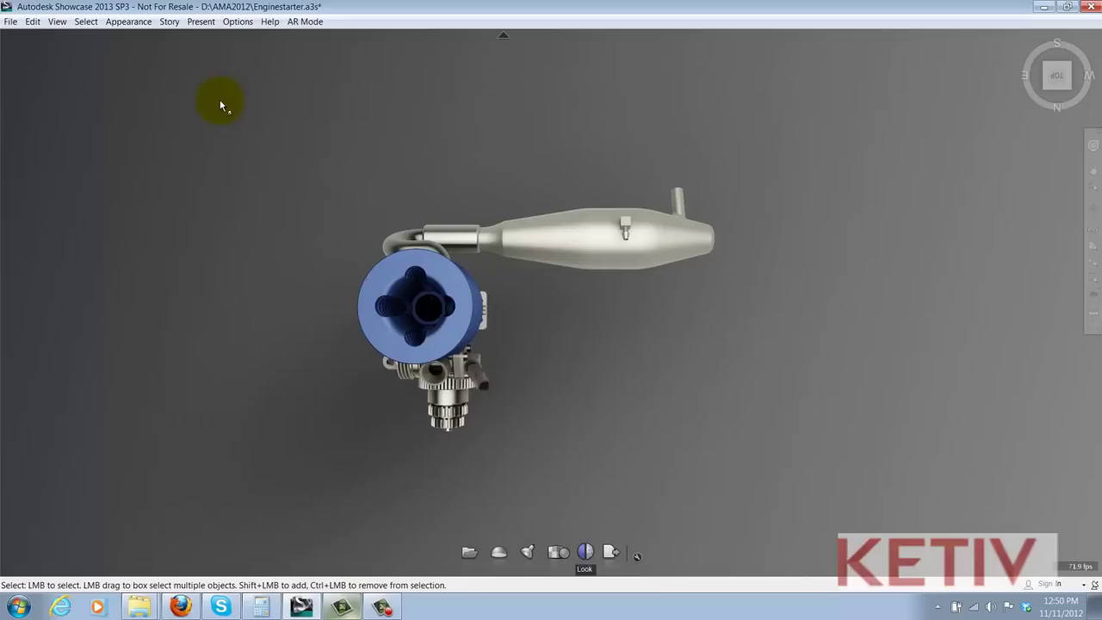
pyautogui.press('e')
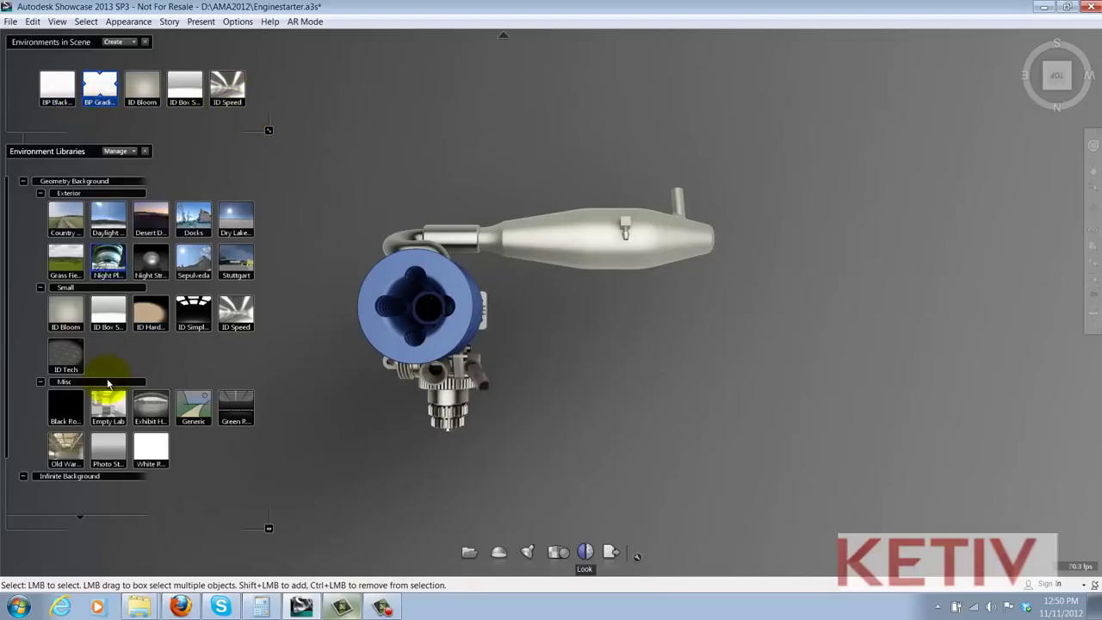
pyautogui.doubleClick(153, 446)
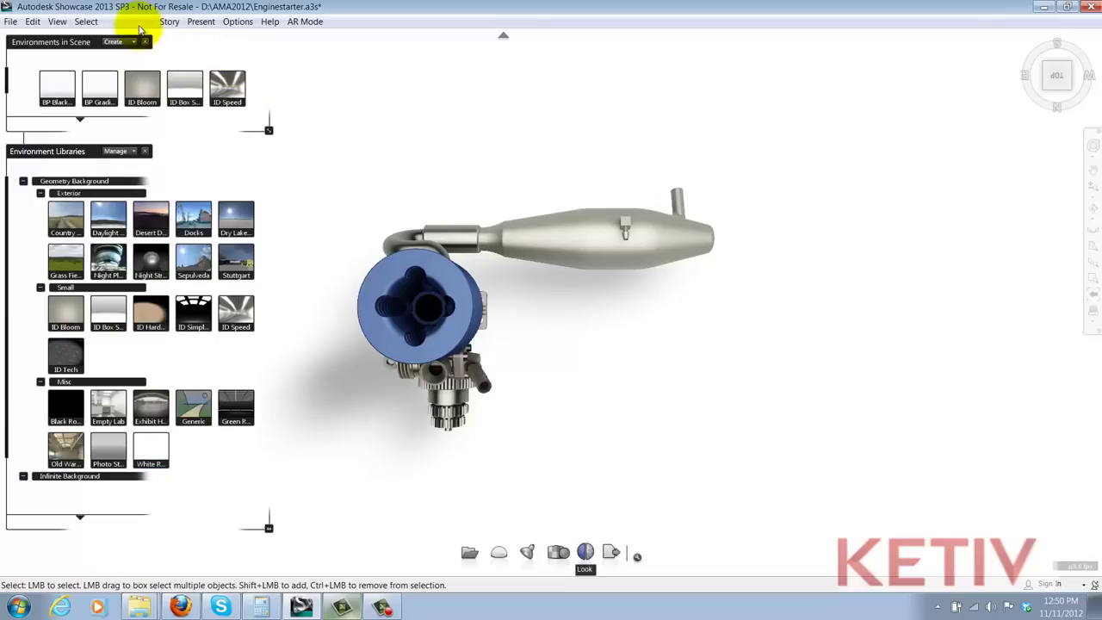
# Step: Set Directional Light and Shadows casters to Make No Objects Cast Shadows
pyautogui.click(131, 21)
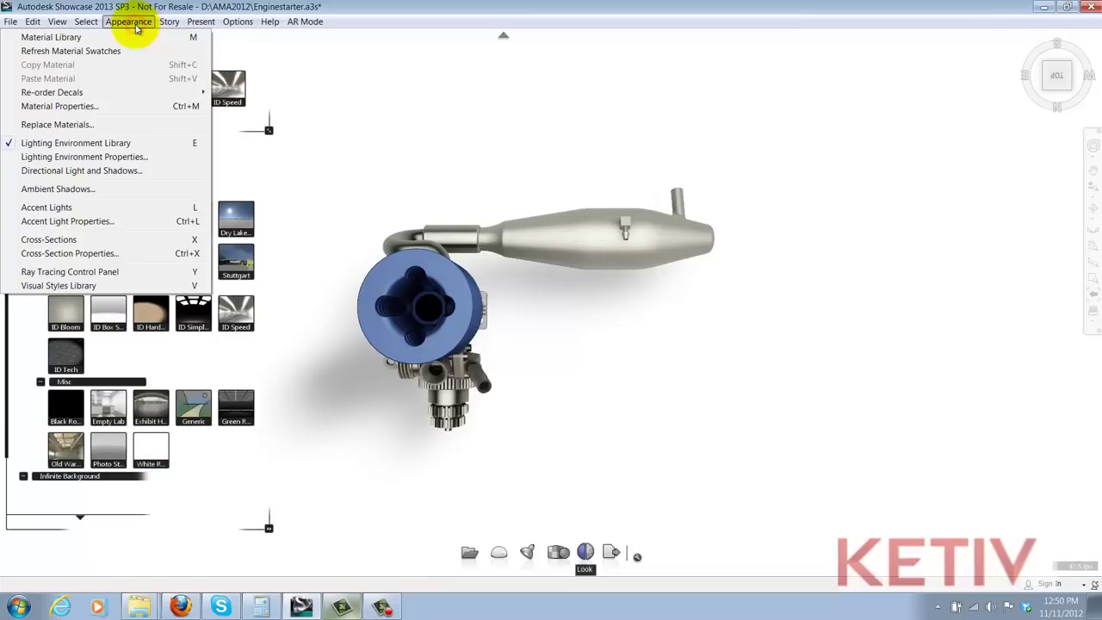
pyautogui.click(118, 170)
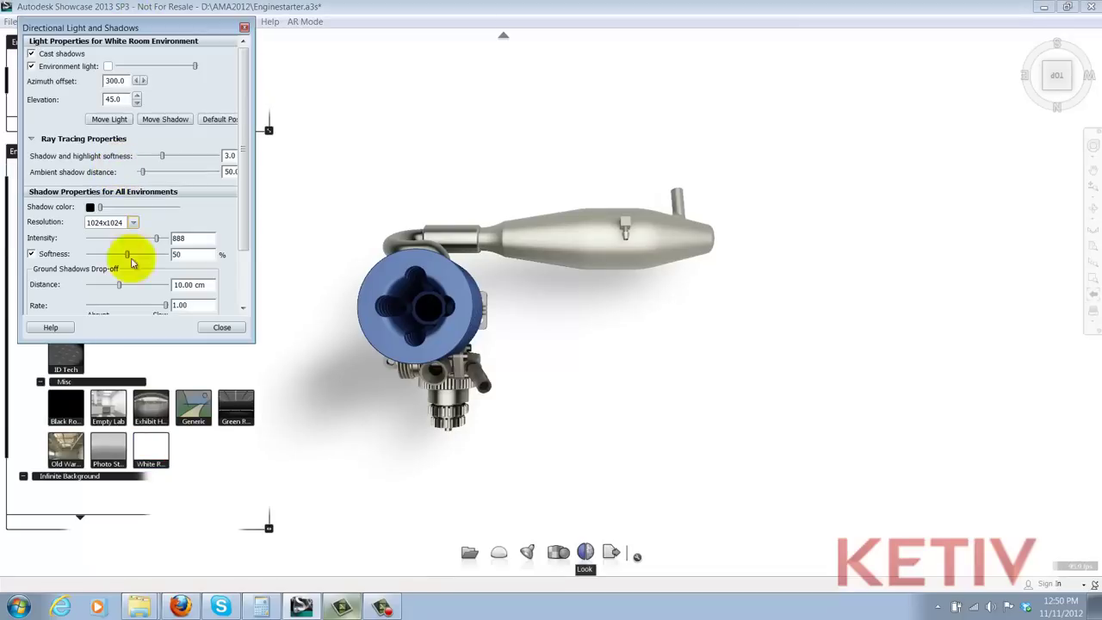
pyautogui.moveTo(246, 224); pyautogui.dragTo(252, 290)
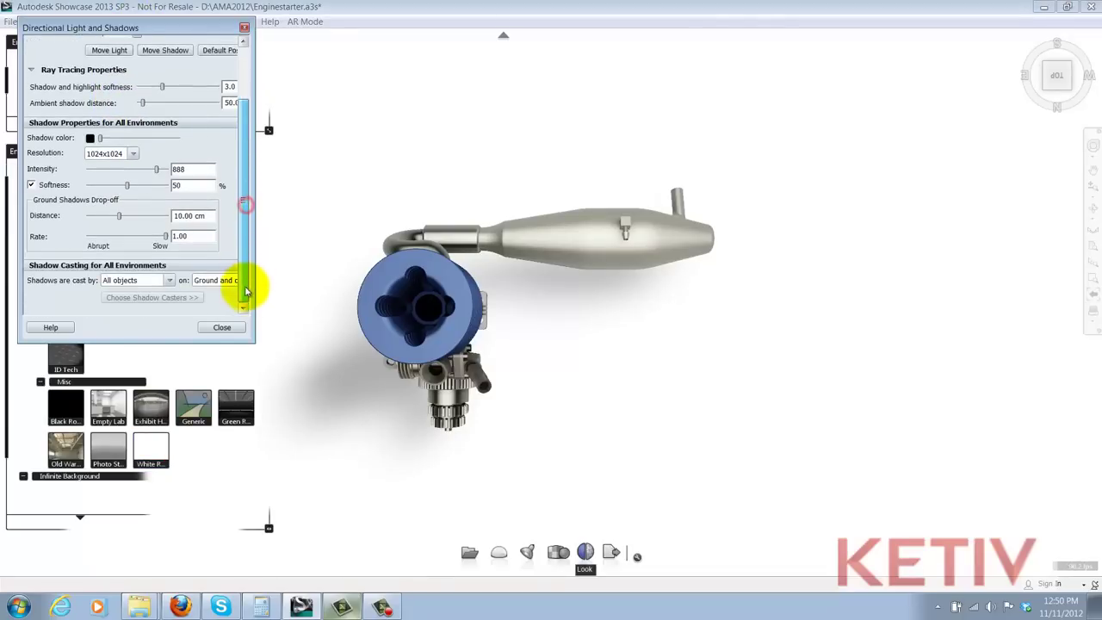
pyautogui.click(170, 281)
pyautogui.click(151, 301)
pyautogui.click(155, 298)
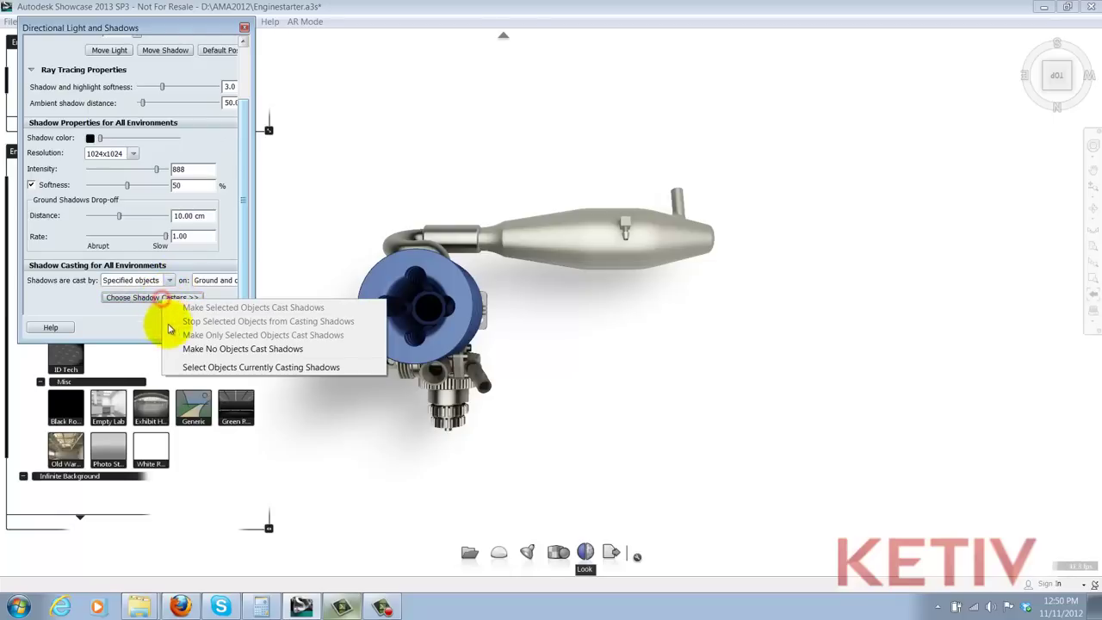
pyautogui.click(193, 348)
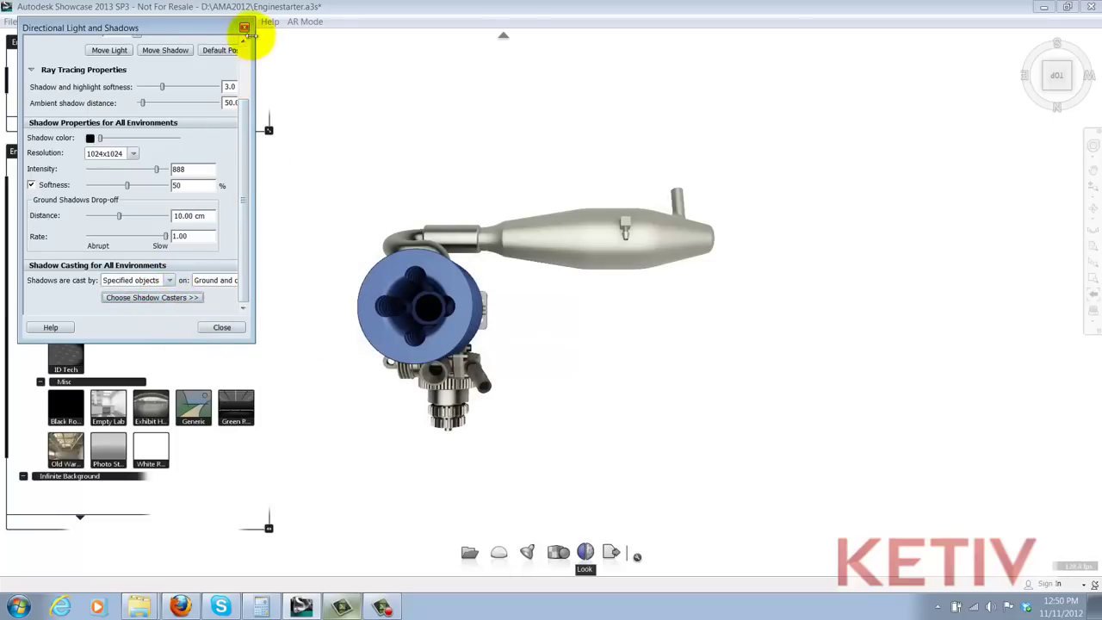
pyautogui.click(245, 28)
# Step: Publish the top view as a JPEG image at viewport resolution
pyautogui.click(12, 21)
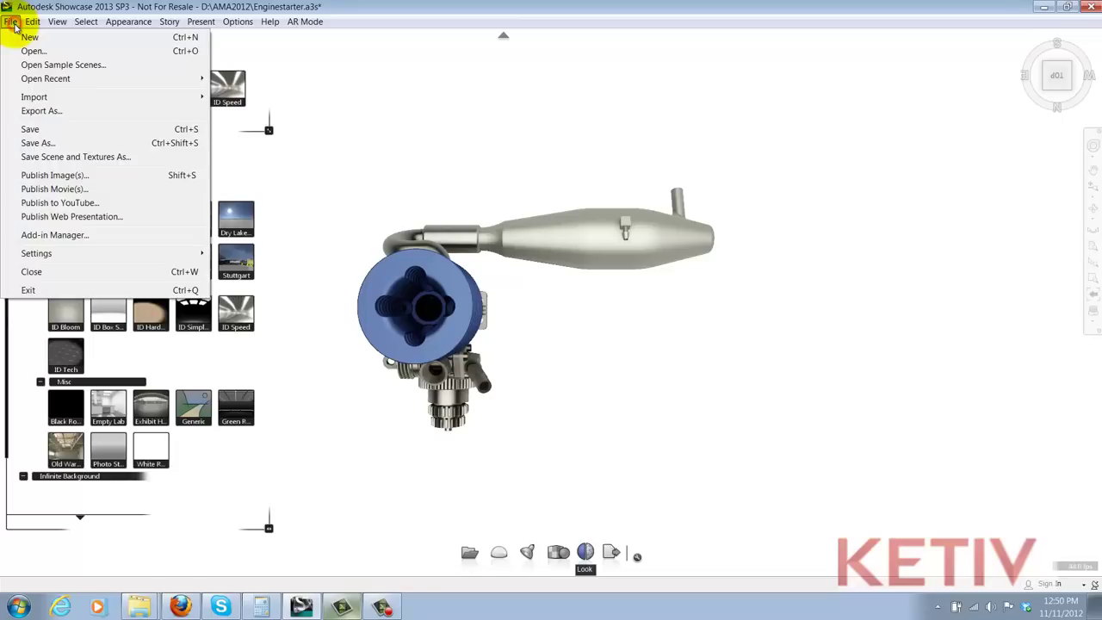
pyautogui.click(54, 175)
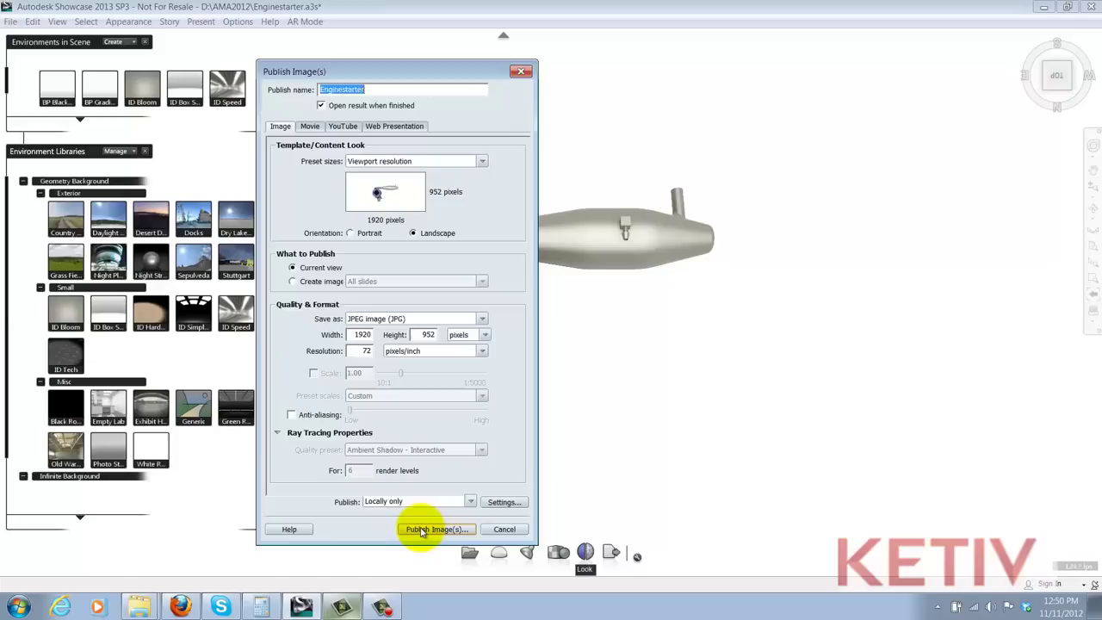
pyautogui.click(436, 529)
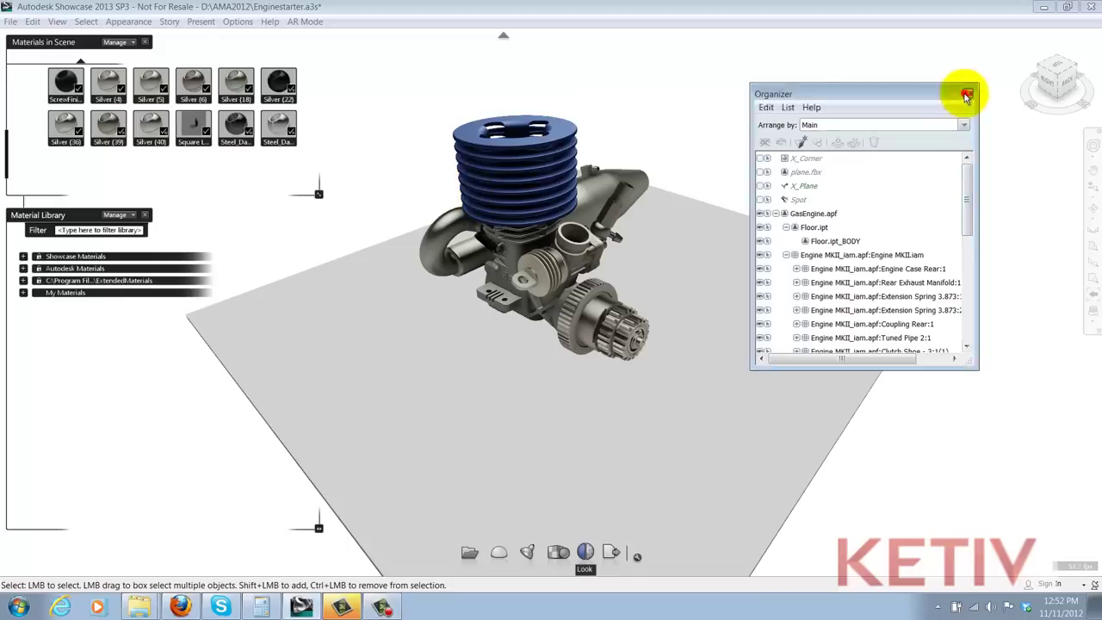
# Step: Replace the Square Label decal material's image with Engine.jpg
pyautogui.rightClick(194, 126)
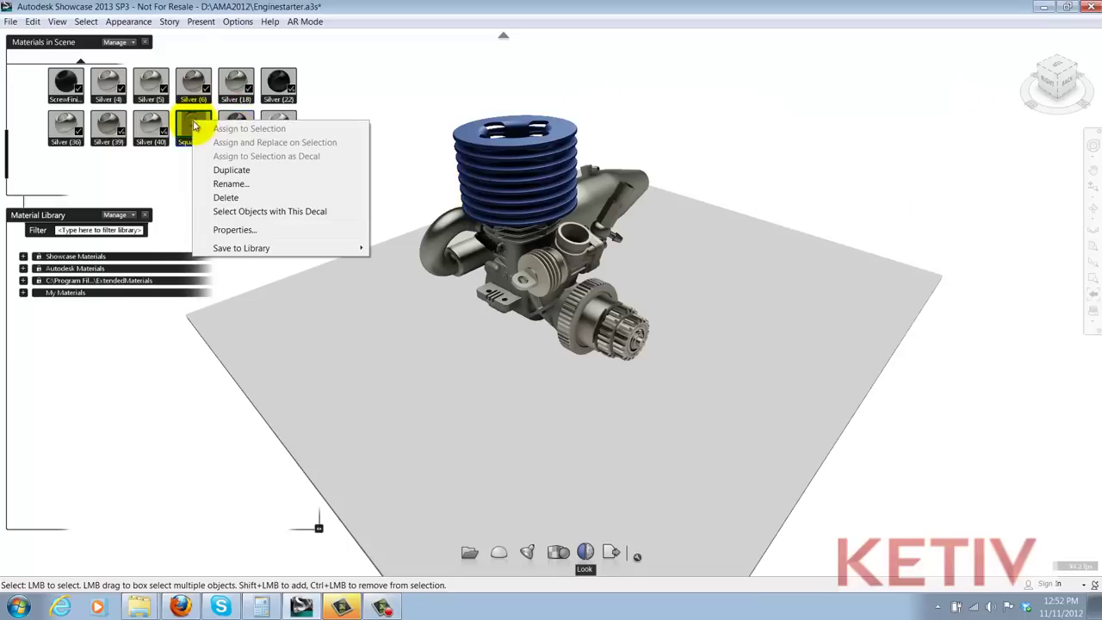
pyautogui.click(230, 226)
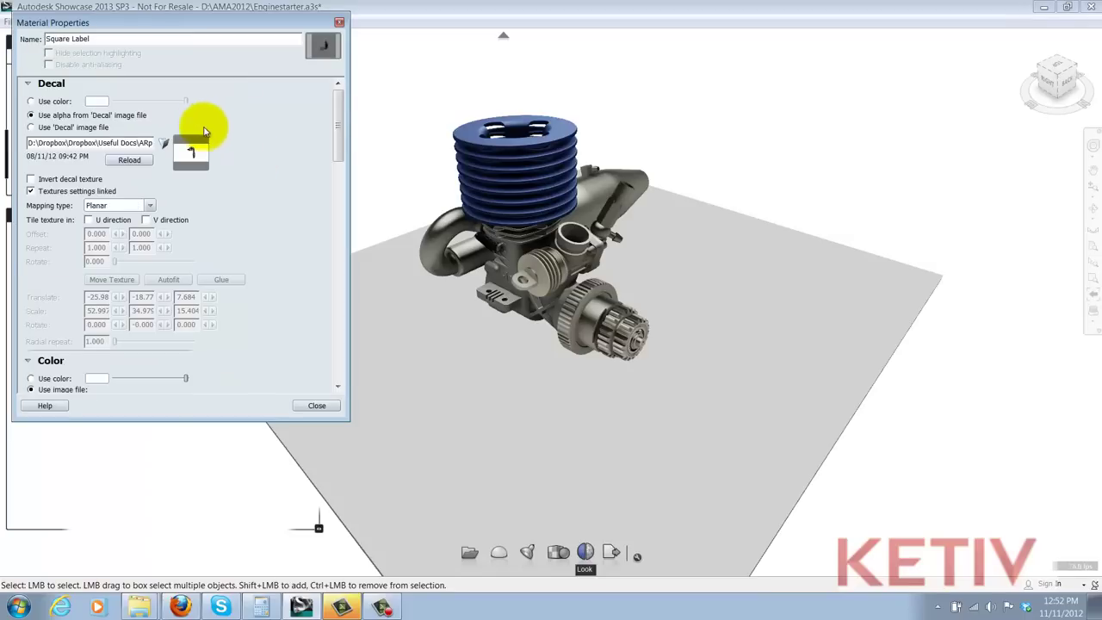
pyautogui.click(164, 143)
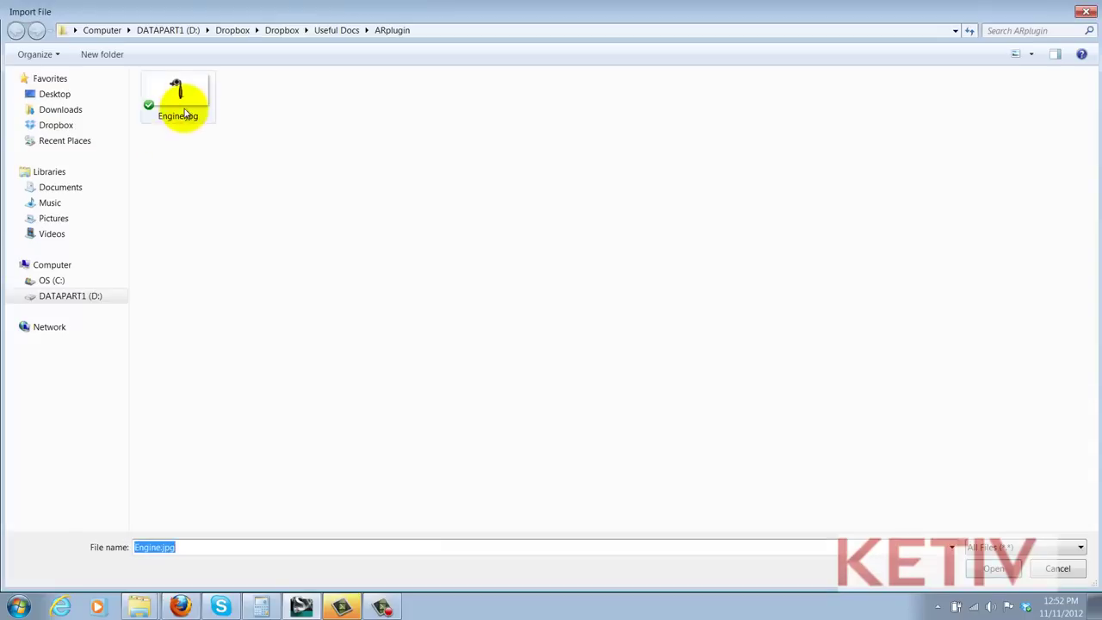
pyautogui.click(990, 569)
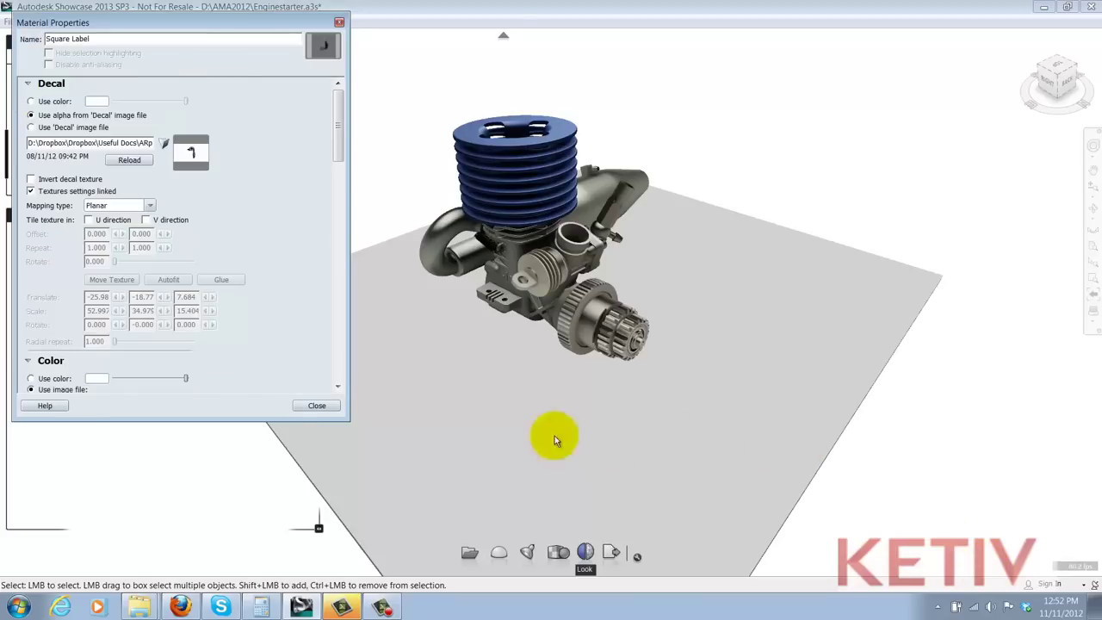
pyautogui.click(317, 406)
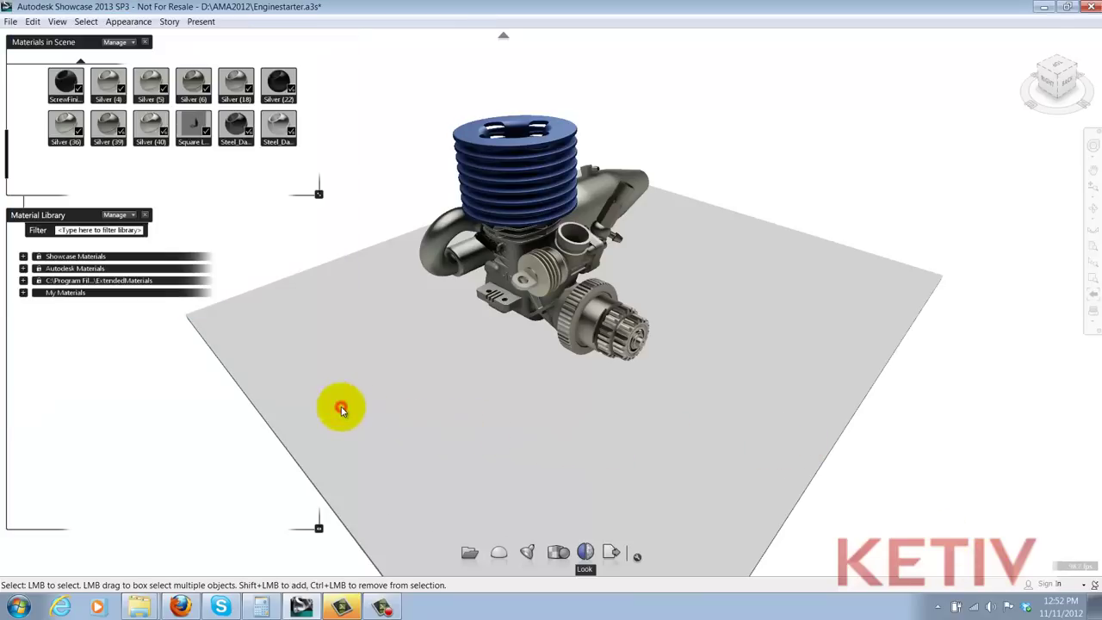
# Step: Select the floor and its Square Label decal material, then deselect the floor
pyautogui.click(326, 310)
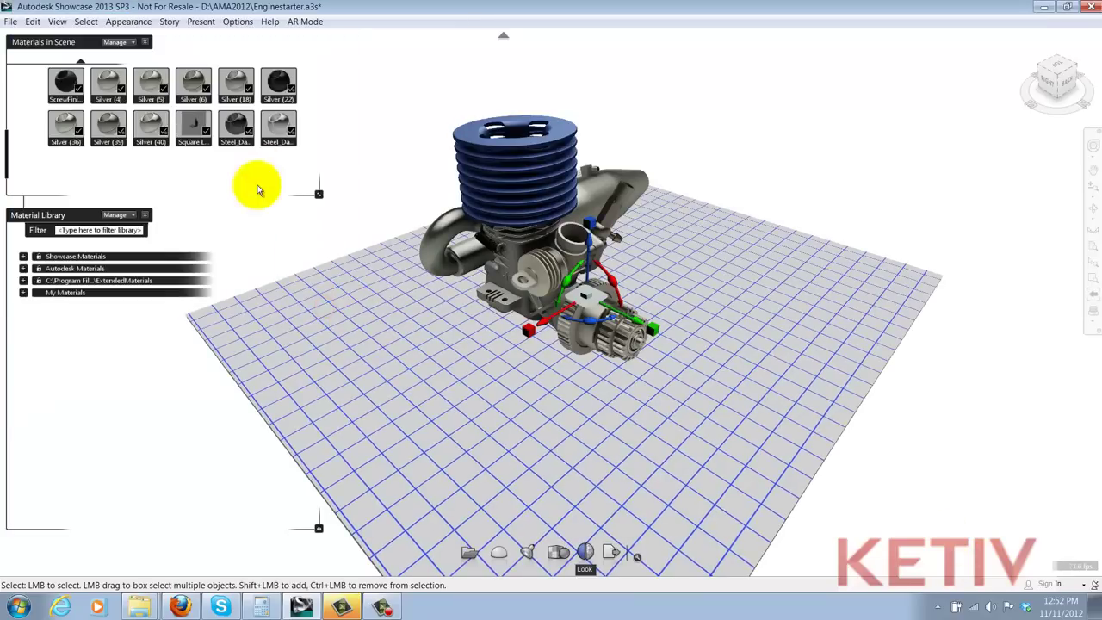
pyautogui.click(196, 125)
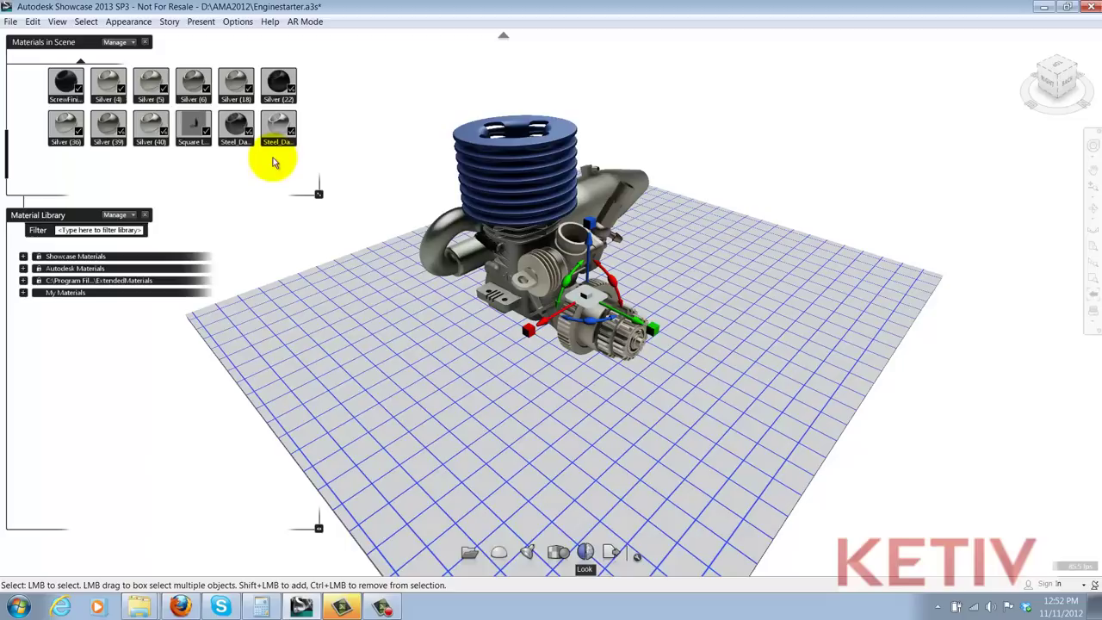
pyautogui.keyDown('ctrl'); pyautogui.click(323, 177); pyautogui.keyUp('ctrl')
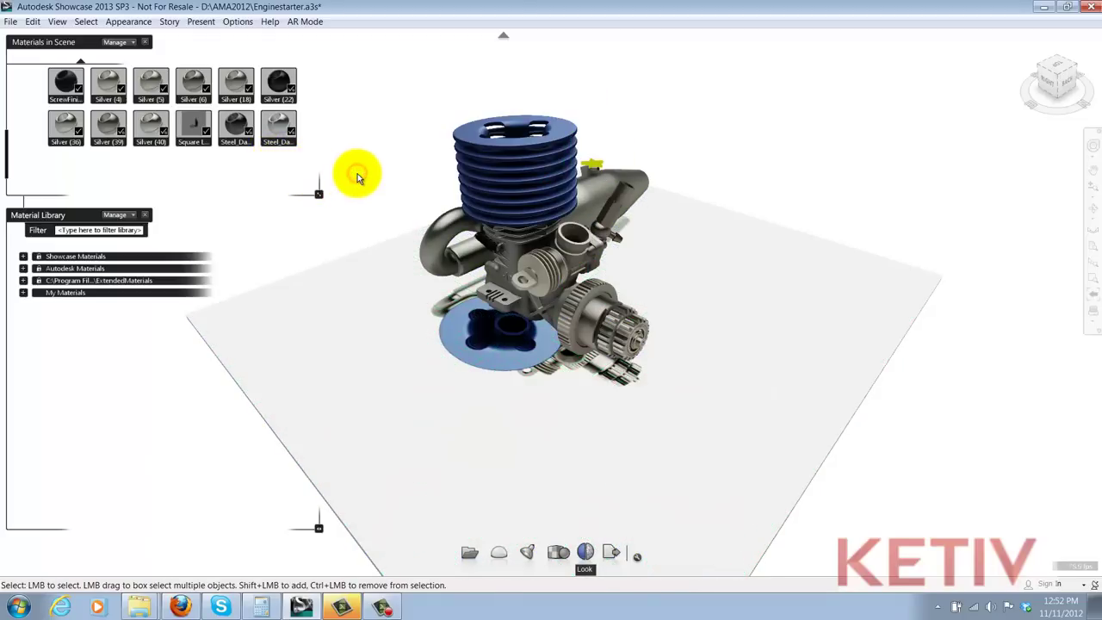
# Step: Shift the lower gear parts, then in top view shrink and move the decal under the engine
pyautogui.click(599, 168)
pyautogui.moveTo(599, 168); pyautogui.dragTo(619, 184)
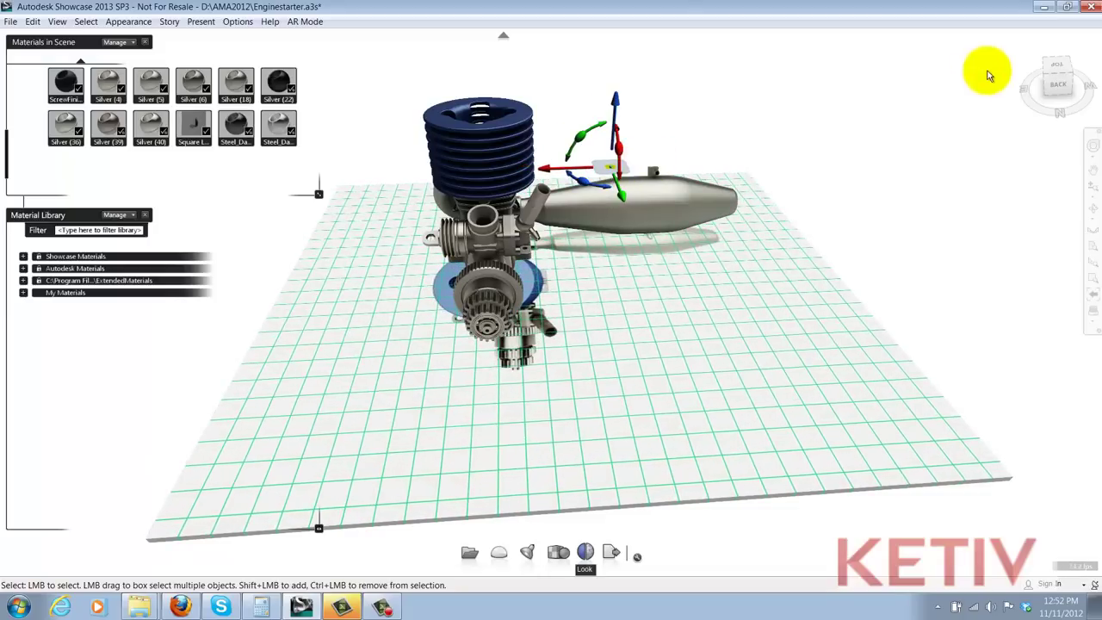
pyautogui.click(1056, 67)
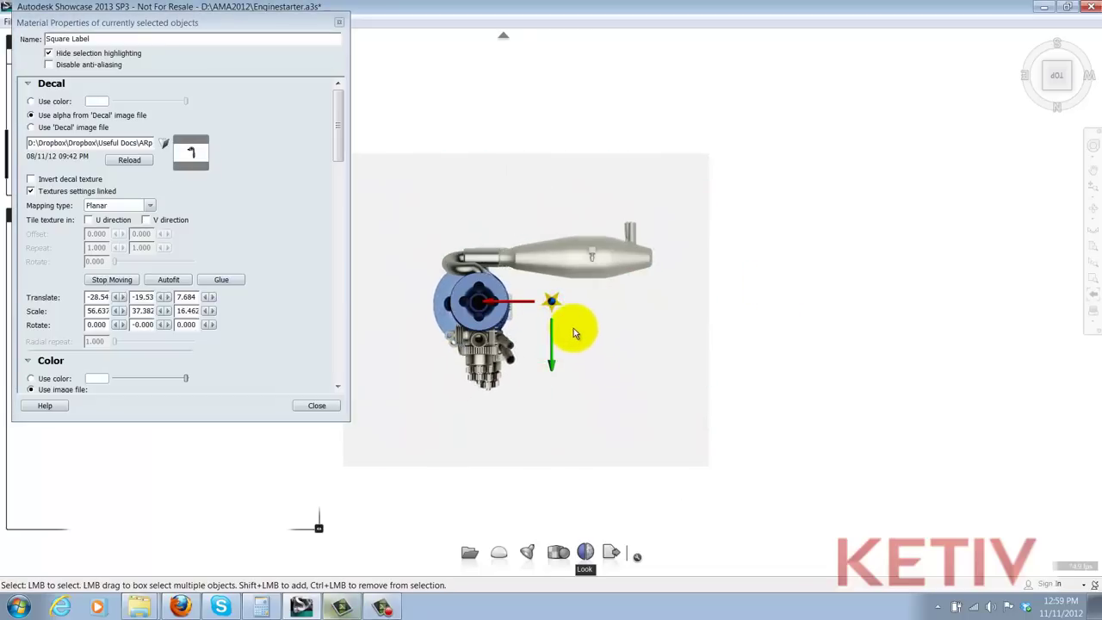
pyautogui.moveTo(576, 333); pyautogui.dragTo(550, 303)
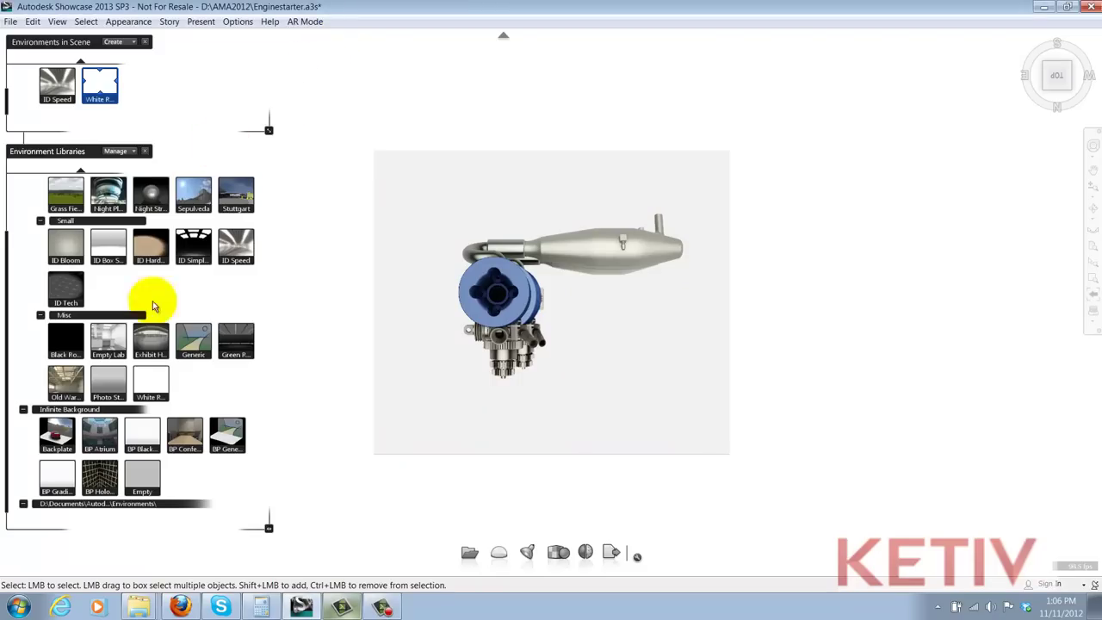
# Step: Apply the BP Gradient environment and add marker1.jpg in AR Marker Setup
pyautogui.doubleClick(58, 474)
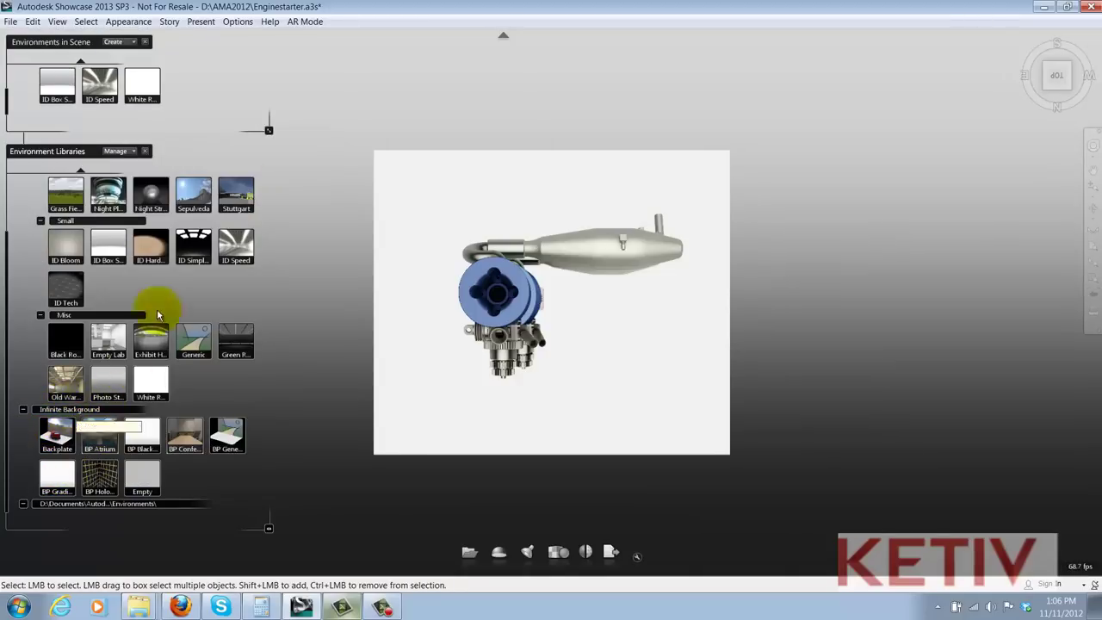
pyautogui.click(293, 21)
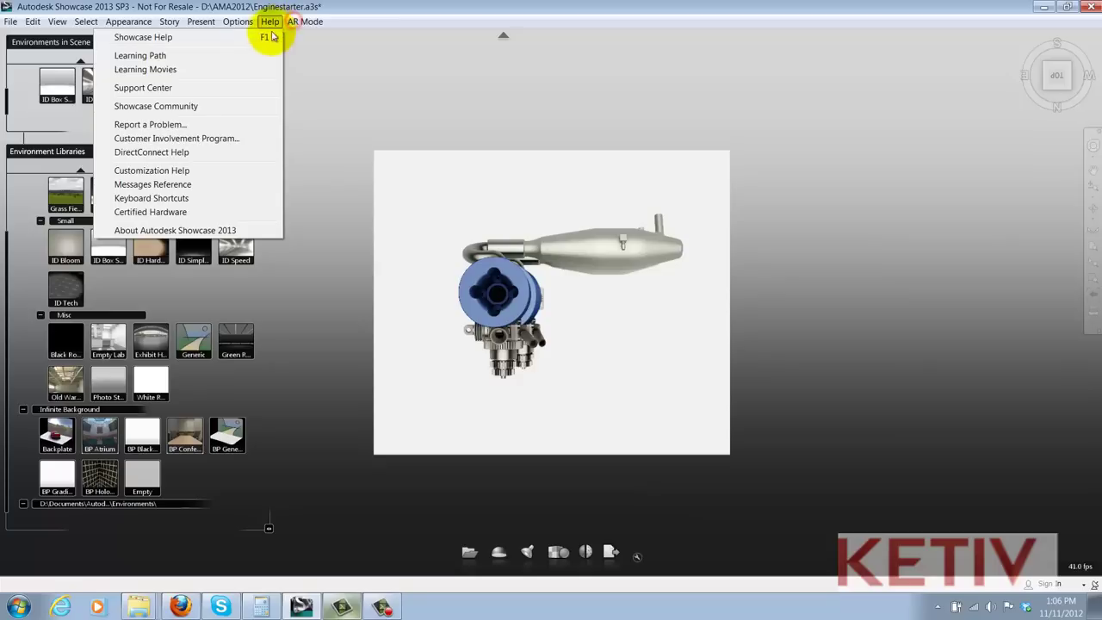
pyautogui.click(250, 37)
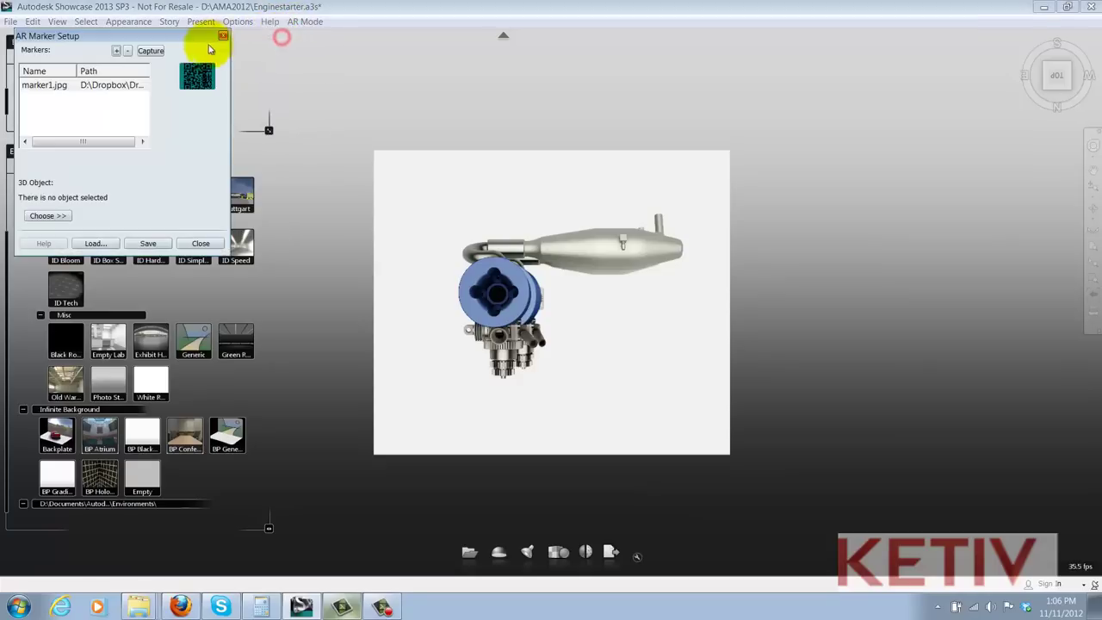
pyautogui.click(120, 49)
pyautogui.click(253, 98)
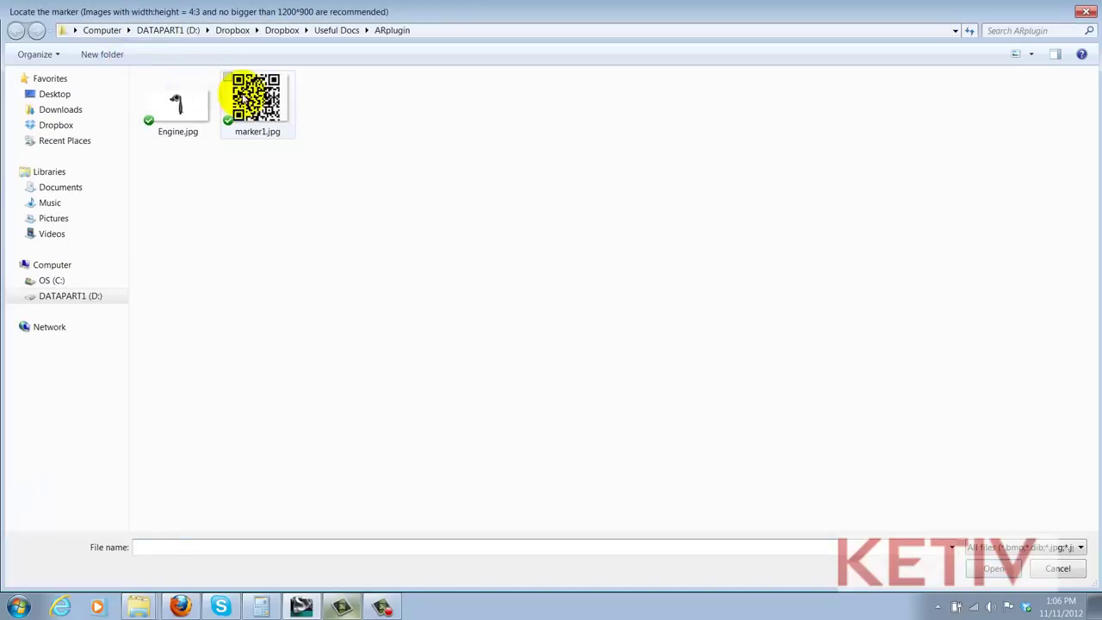
pyautogui.click(989, 580)
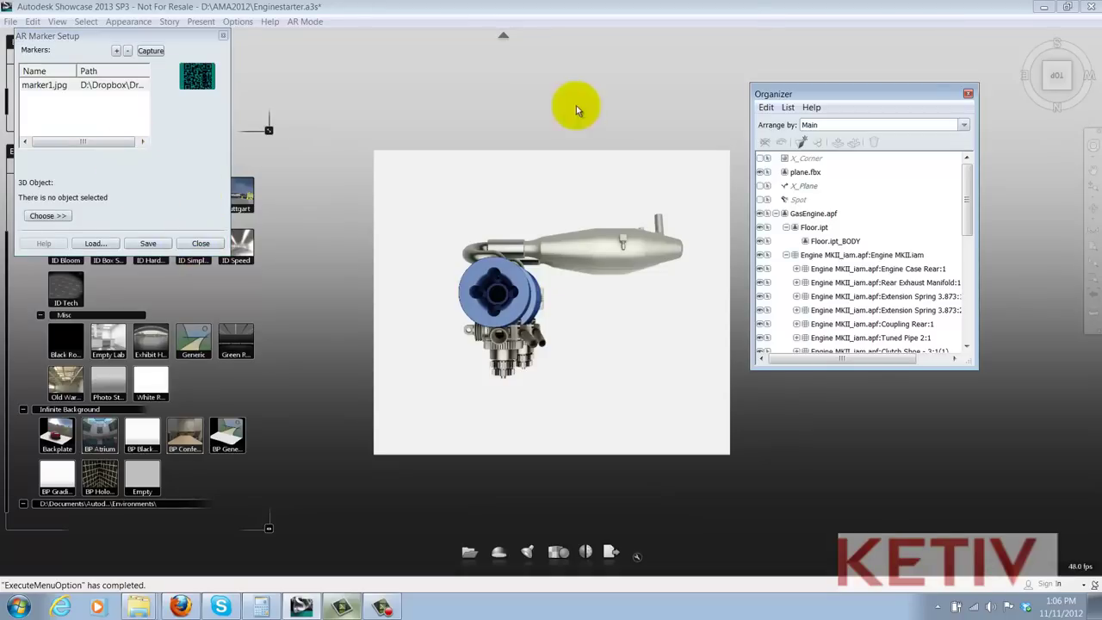
# Step: Assign GasEngine.apf as the 3D object for the marker1.jpg marker
pyautogui.click(816, 215)
pyautogui.click(34, 216)
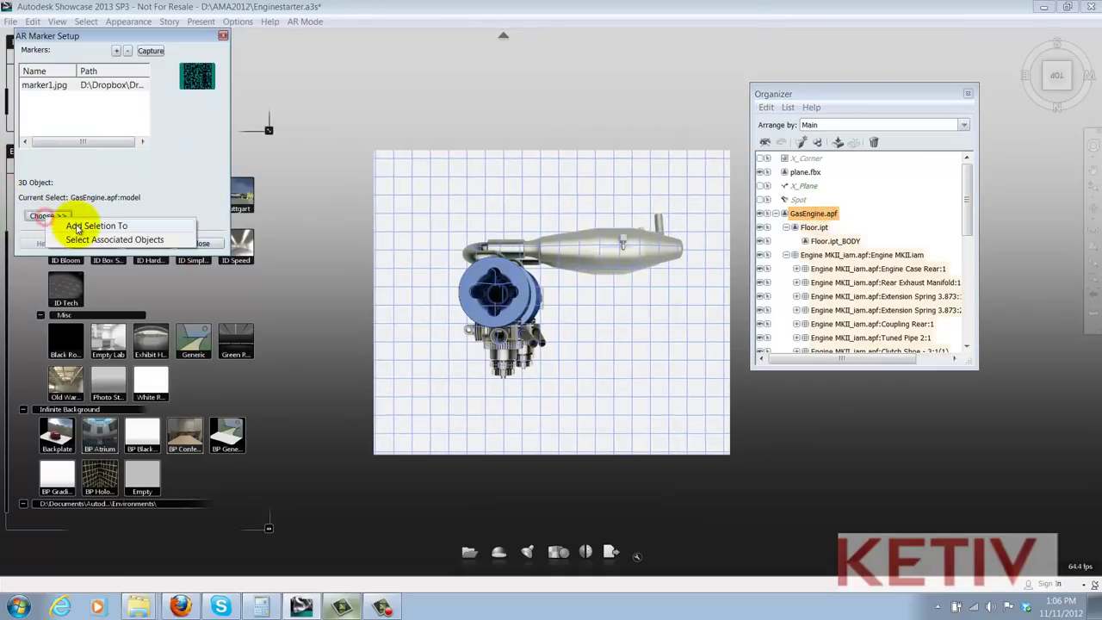
pyautogui.click(171, 226)
pyautogui.click(310, 167)
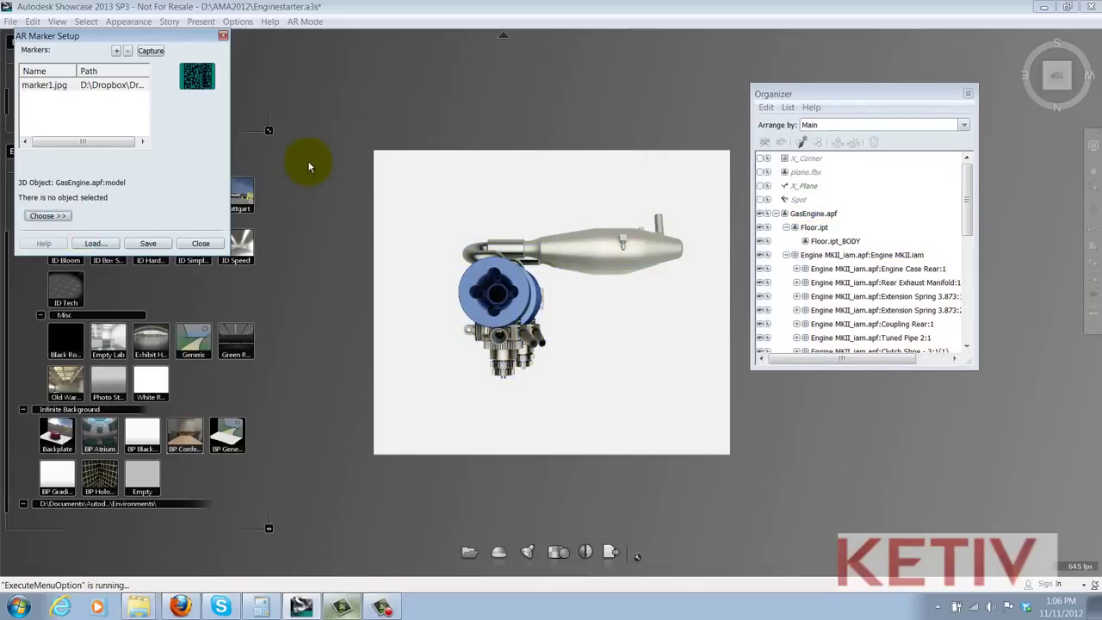
# Step: Enable AR Mode and acknowledge the plugin notice
pyautogui.click(304, 24)
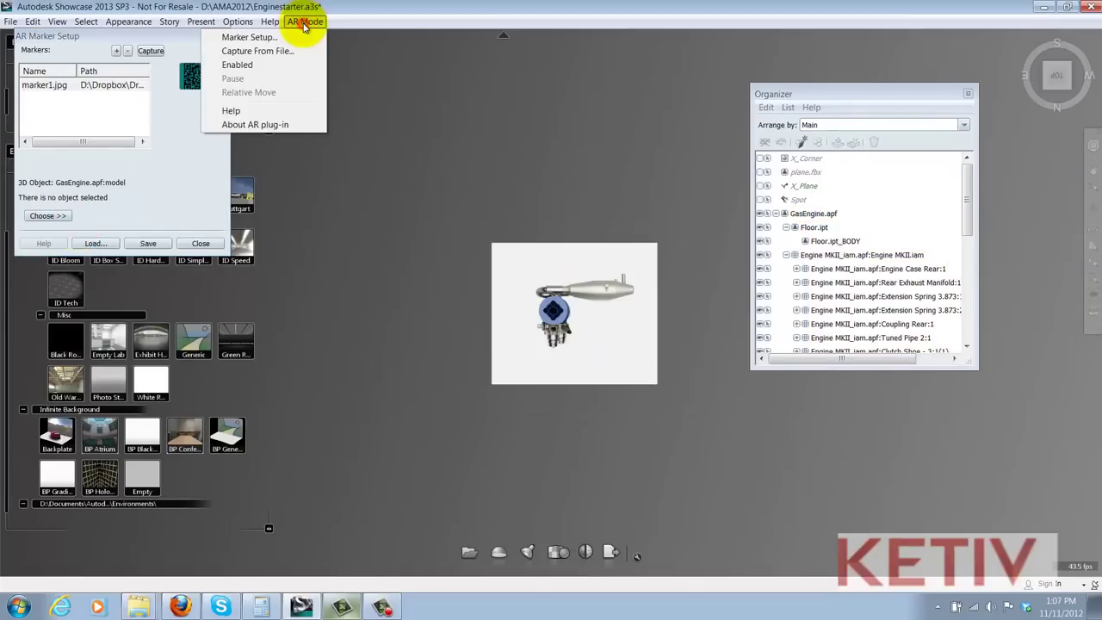
pyautogui.click(293, 65)
pyautogui.click(586, 369)
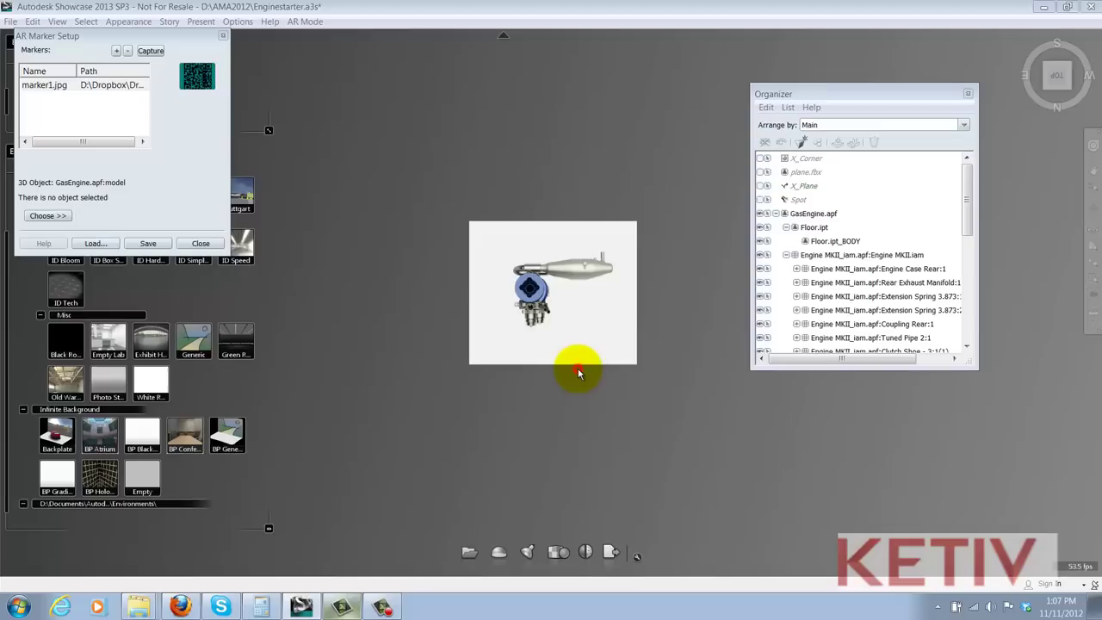